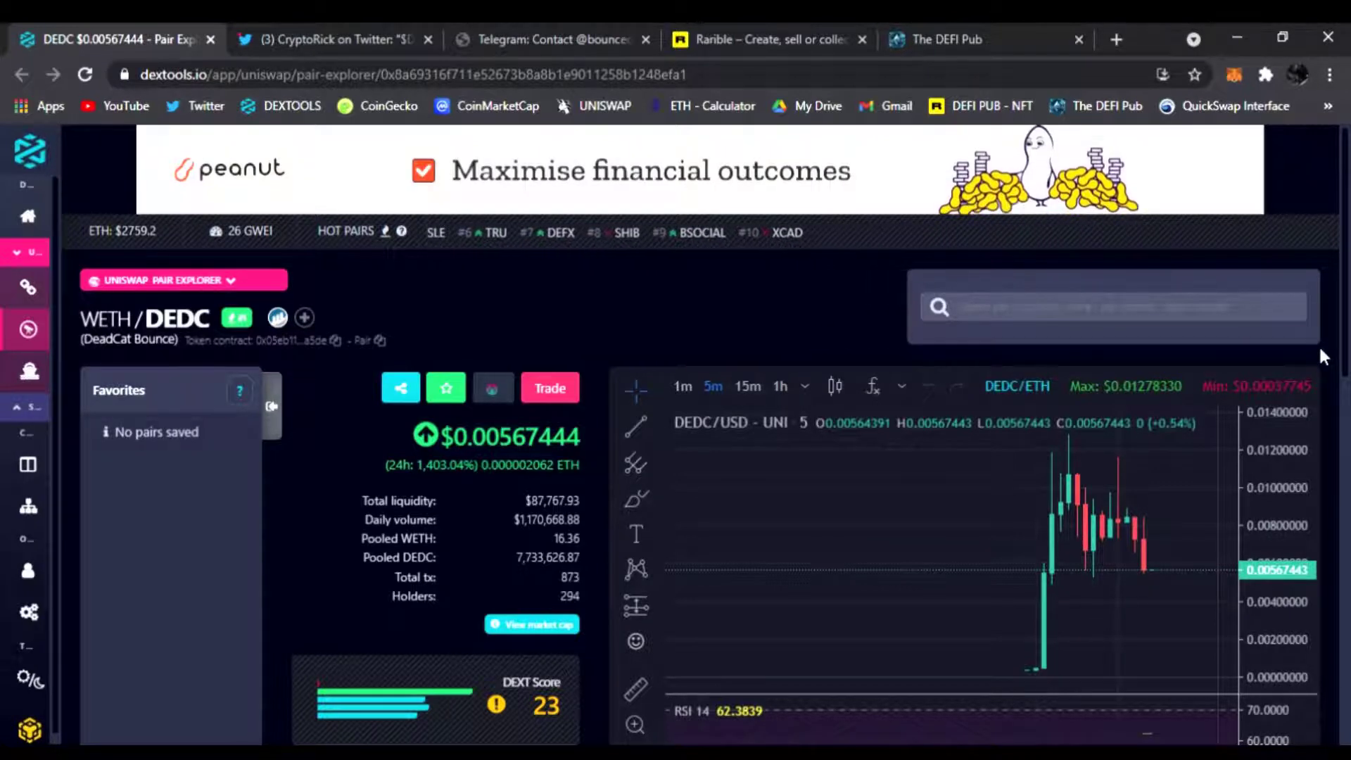
Highlight the DEFI-HOLIC NFT title on Rarible, then bring up The DEFI Pub homepage.
left_click(720, 46)
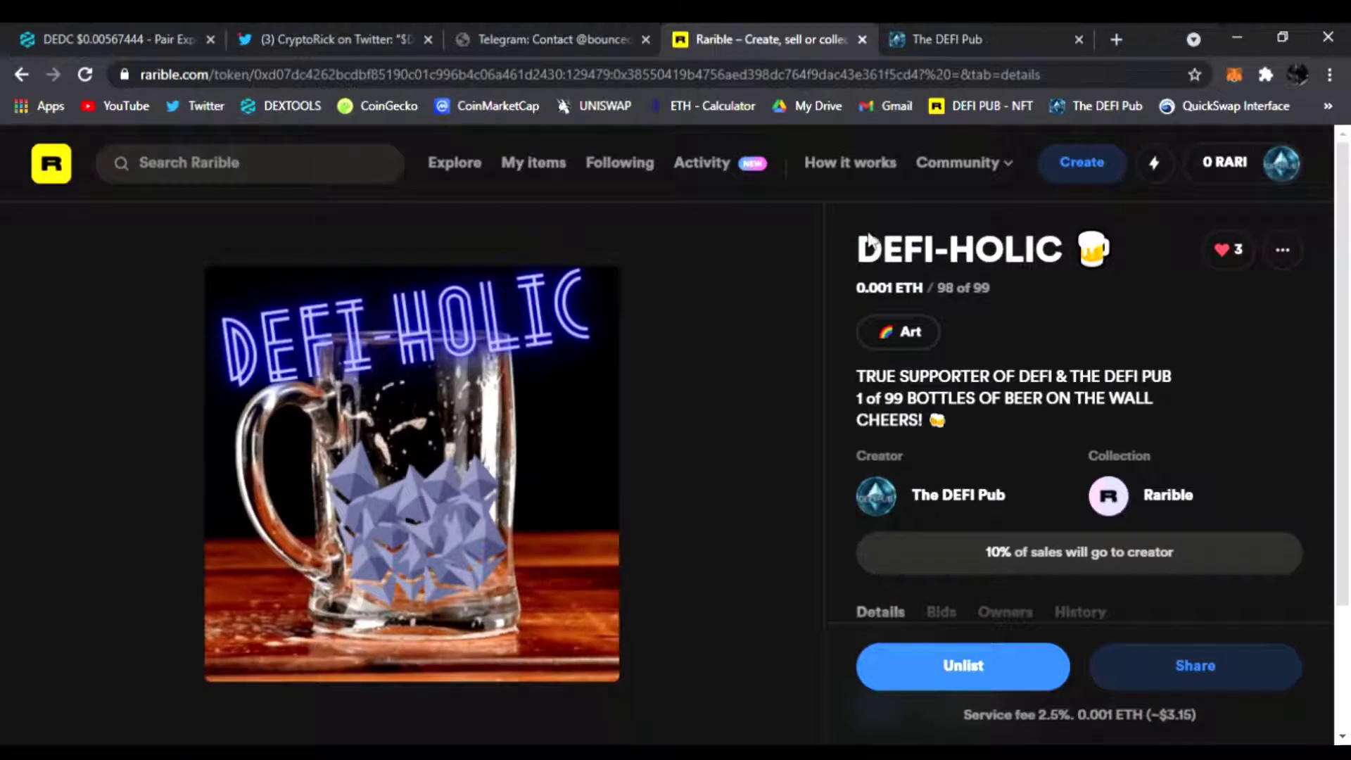
left_click_drag(868, 249, 1061, 251)
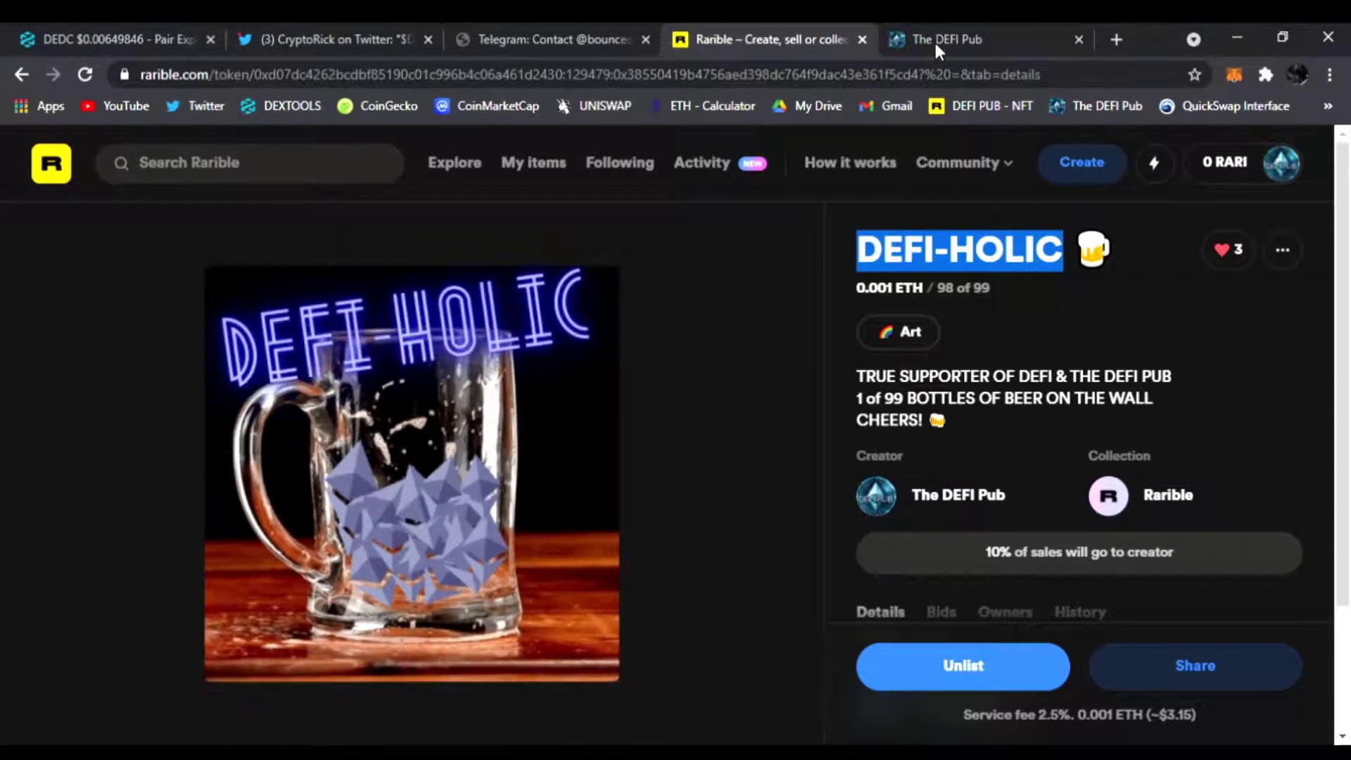
left_click(940, 34)
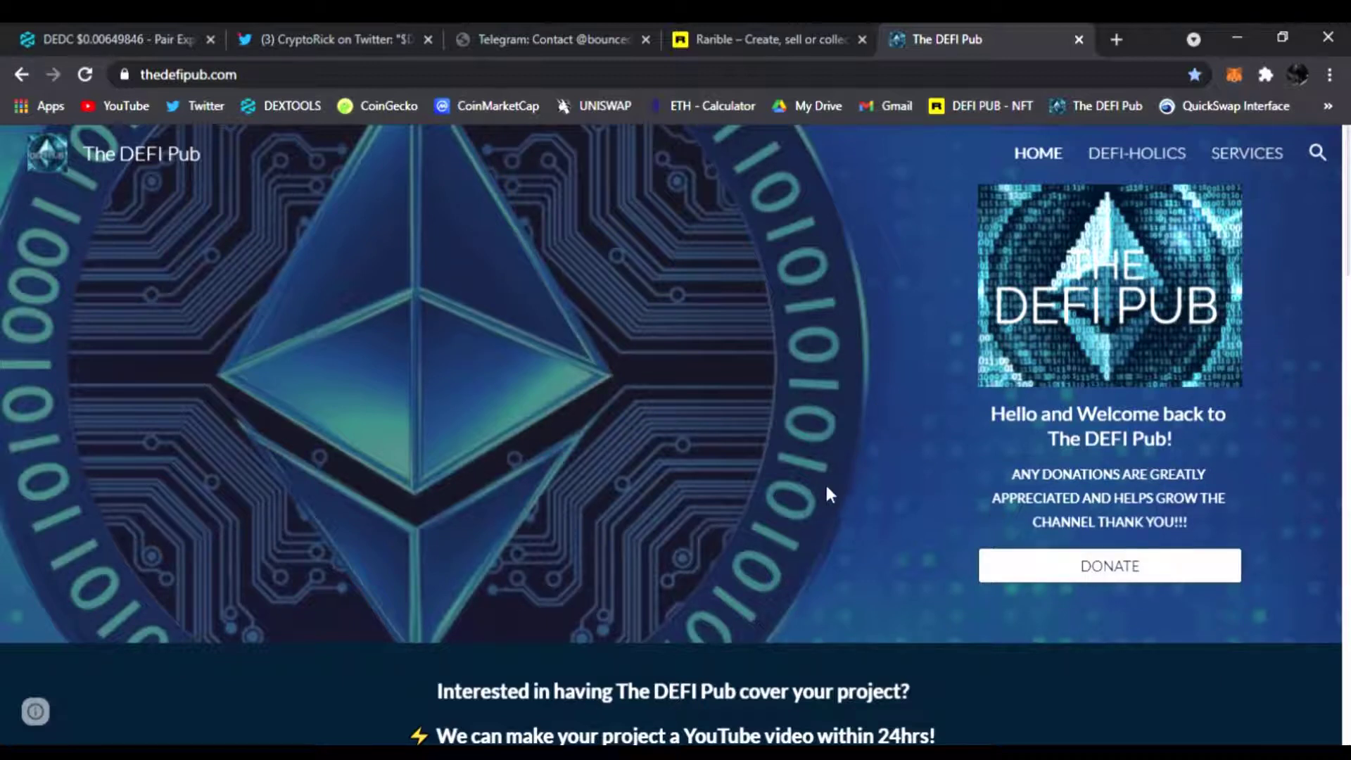
scroll(824, 483, "down", 2)
scroll(848, 405, "down", 2)
scroll(907, 353, "down", 4)
scroll(564, 474, "down", 1)
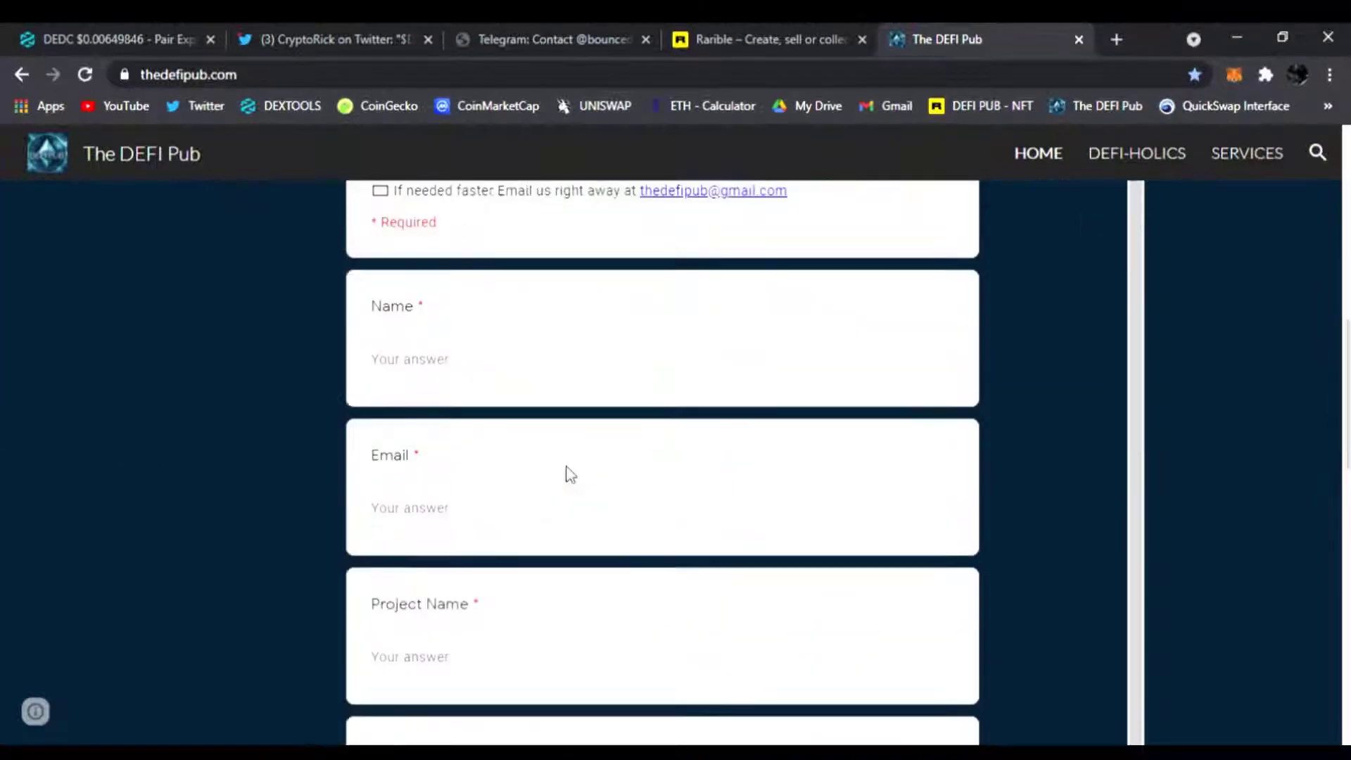
scroll(438, 533, "down", 2)
scroll(488, 535, "down", 1)
scroll(479, 507, "down", 2)
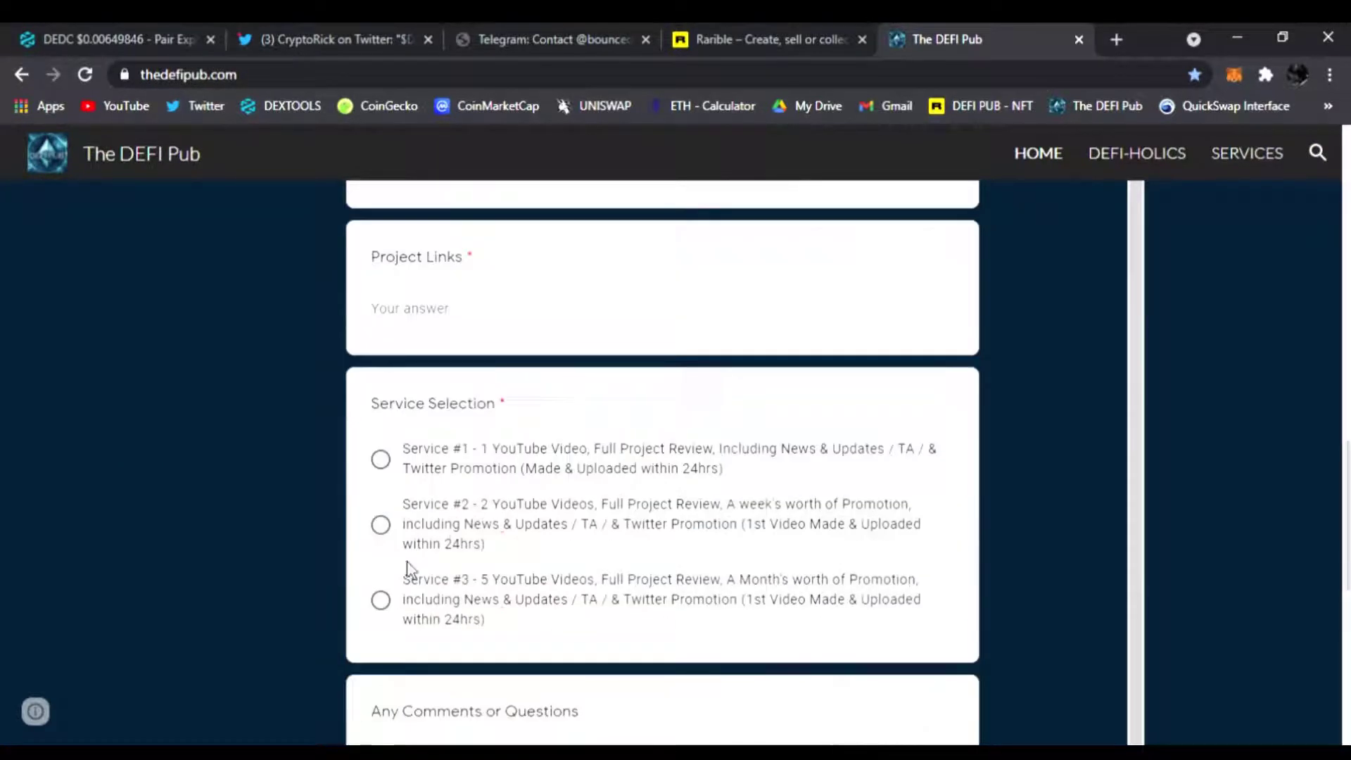
scroll(486, 629, "down", 2)
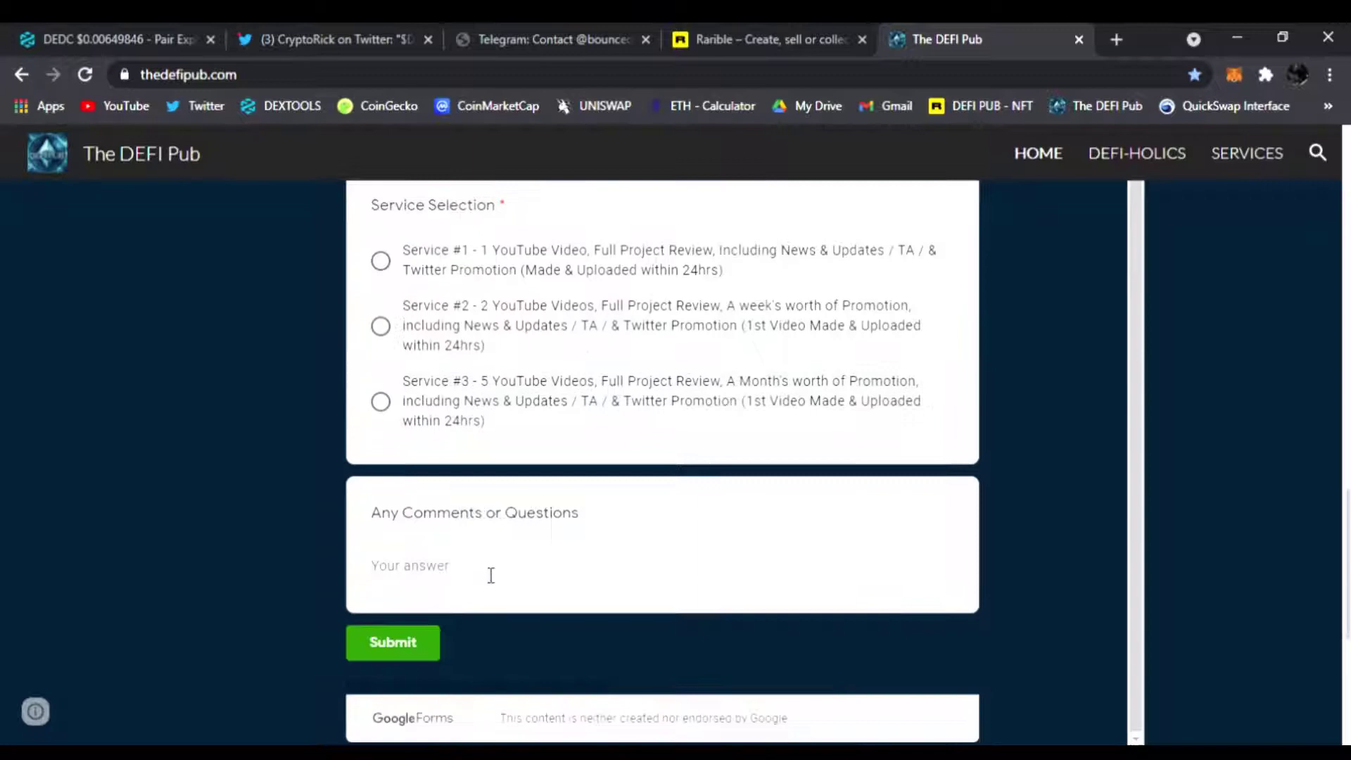
scroll(872, 426, "up", 4)
scroll(844, 447, "up", 8)
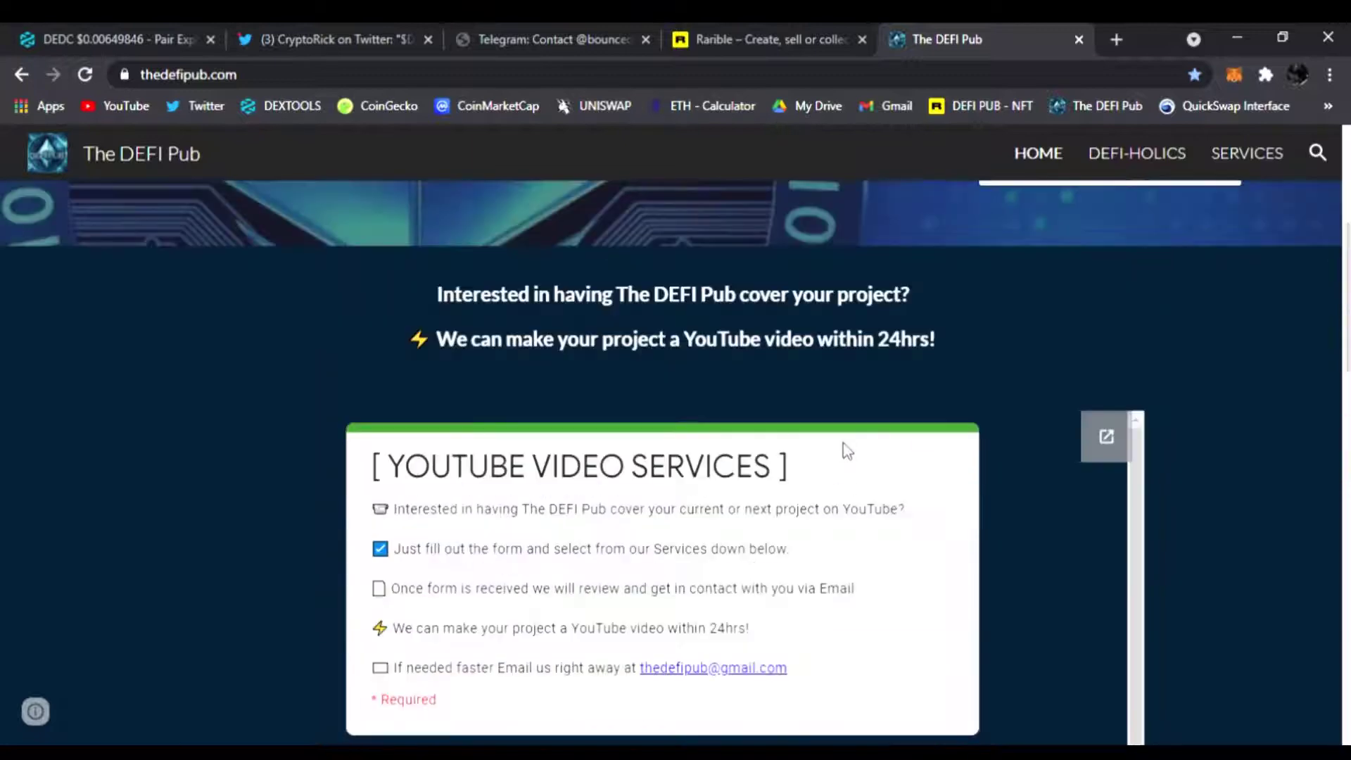
scroll(858, 468, "up", 4)
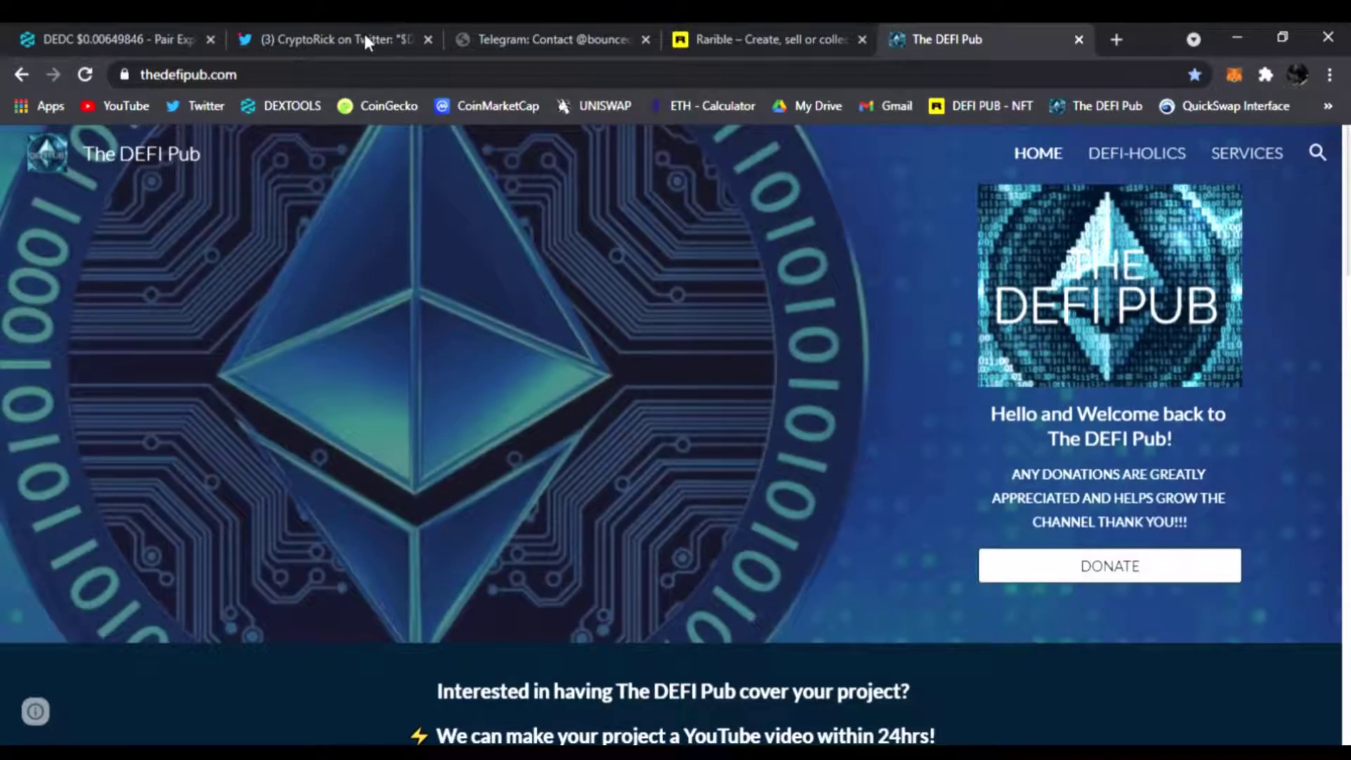
Back on the DEDC/WETH chart, stretch the price axis so recent candles look larger.
left_click(134, 30)
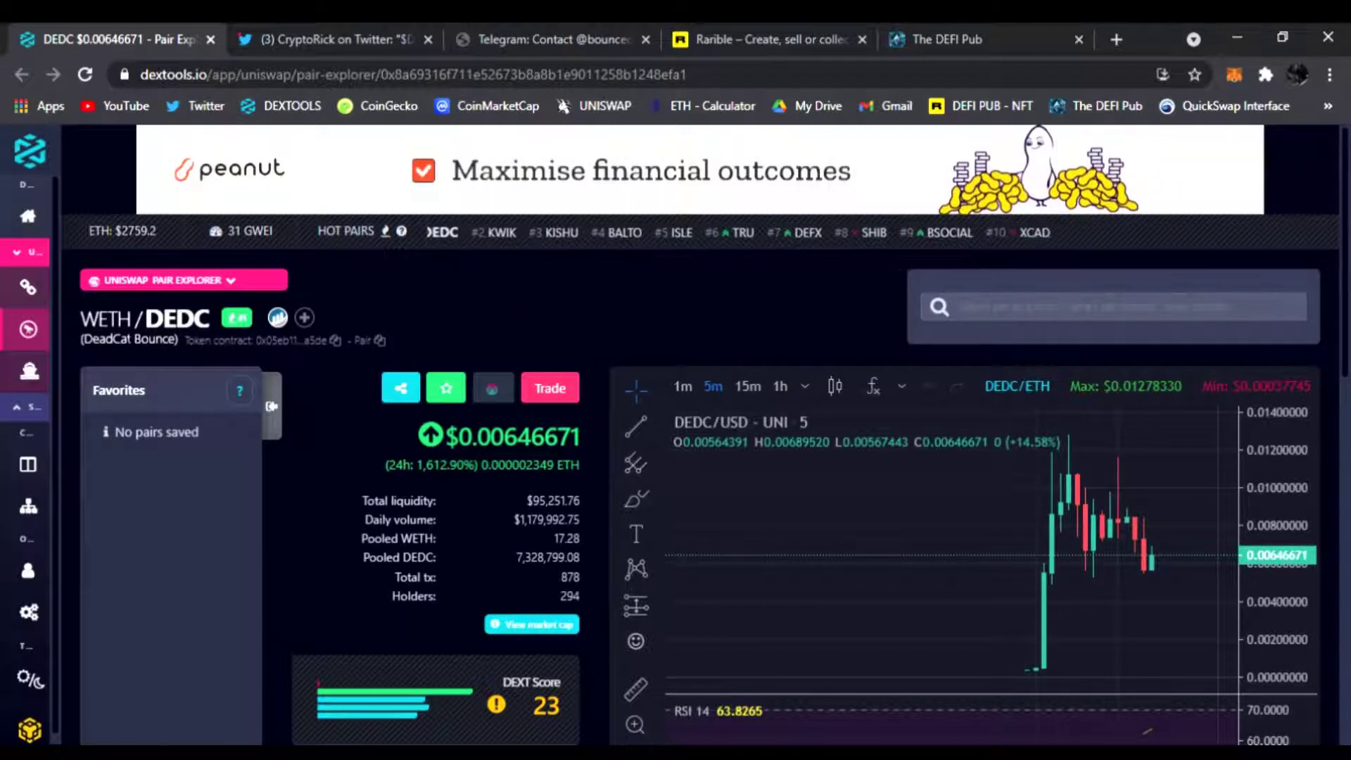
left_click_drag(1282, 438, 1291, 595)
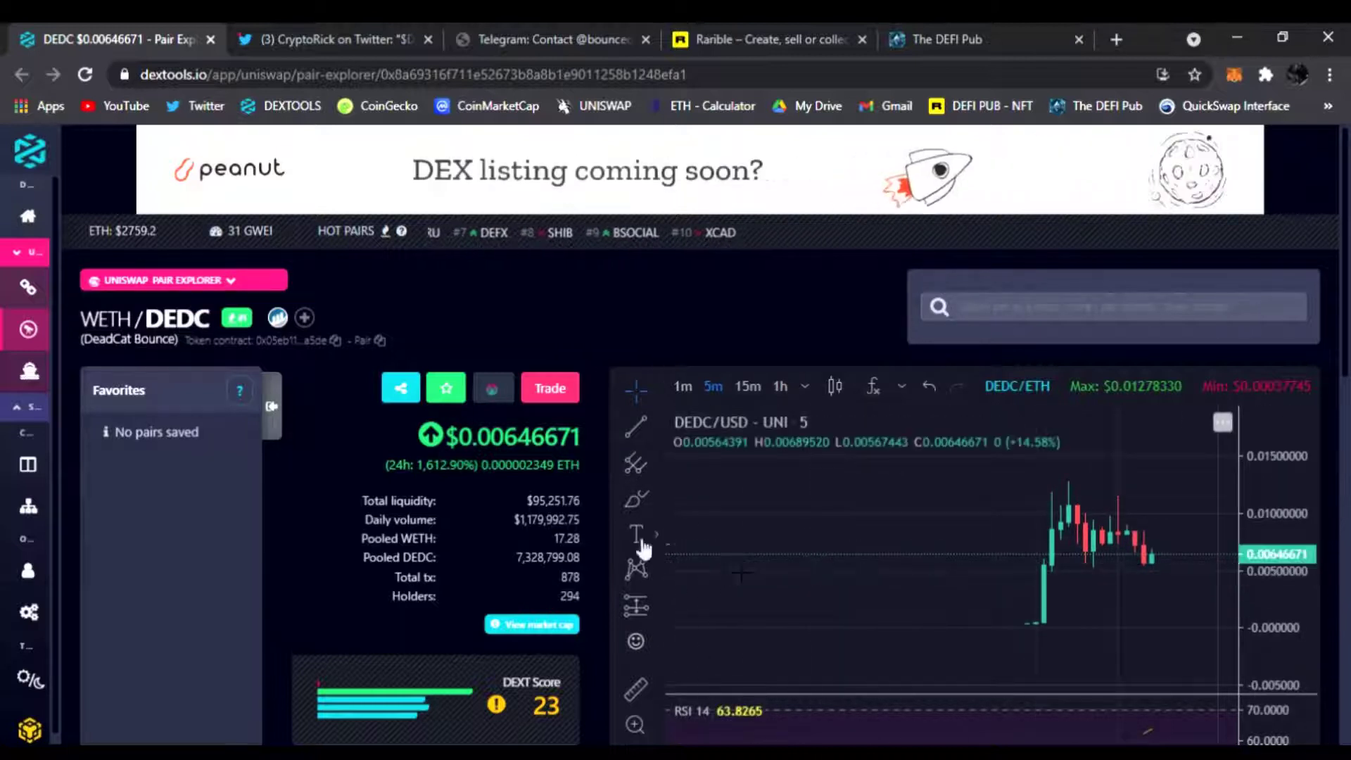
scroll(950, 343, "down", 1)
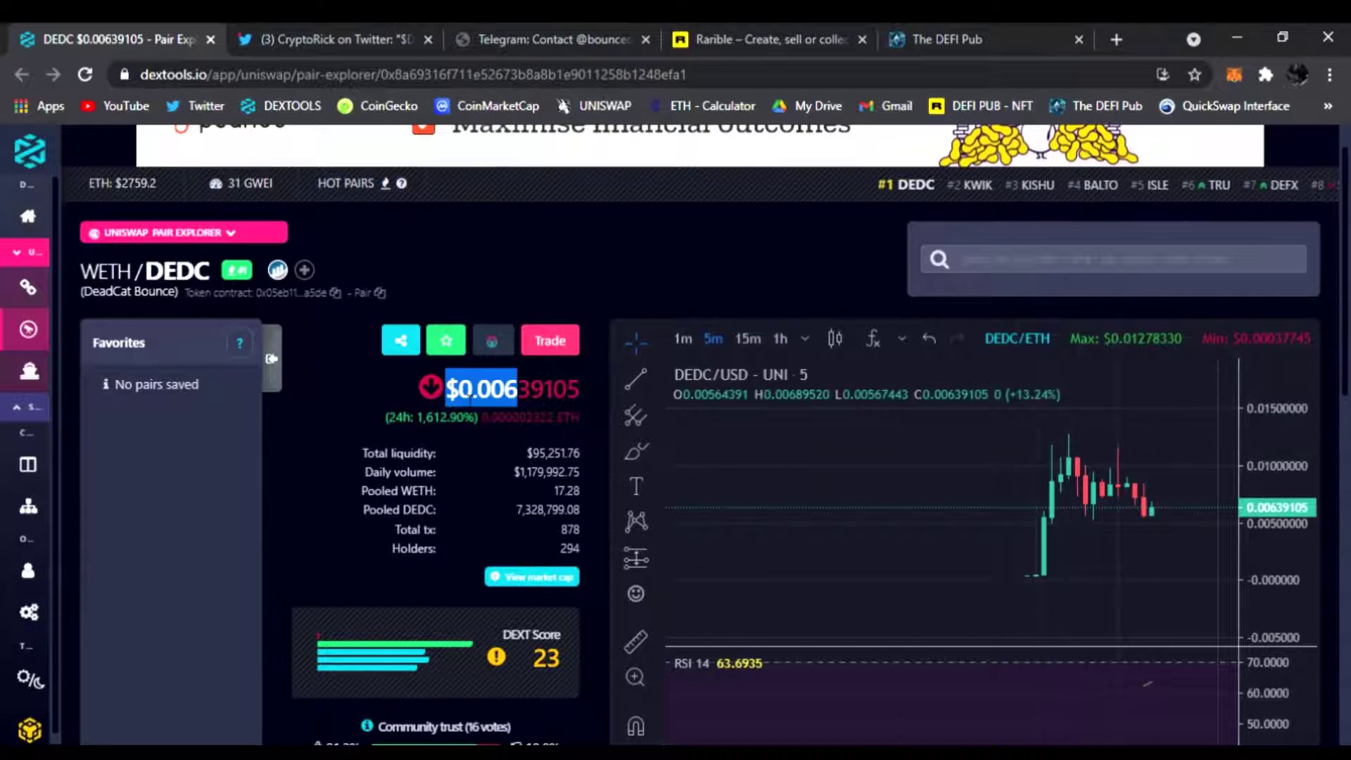
scroll(1277, 580, "up", 2)
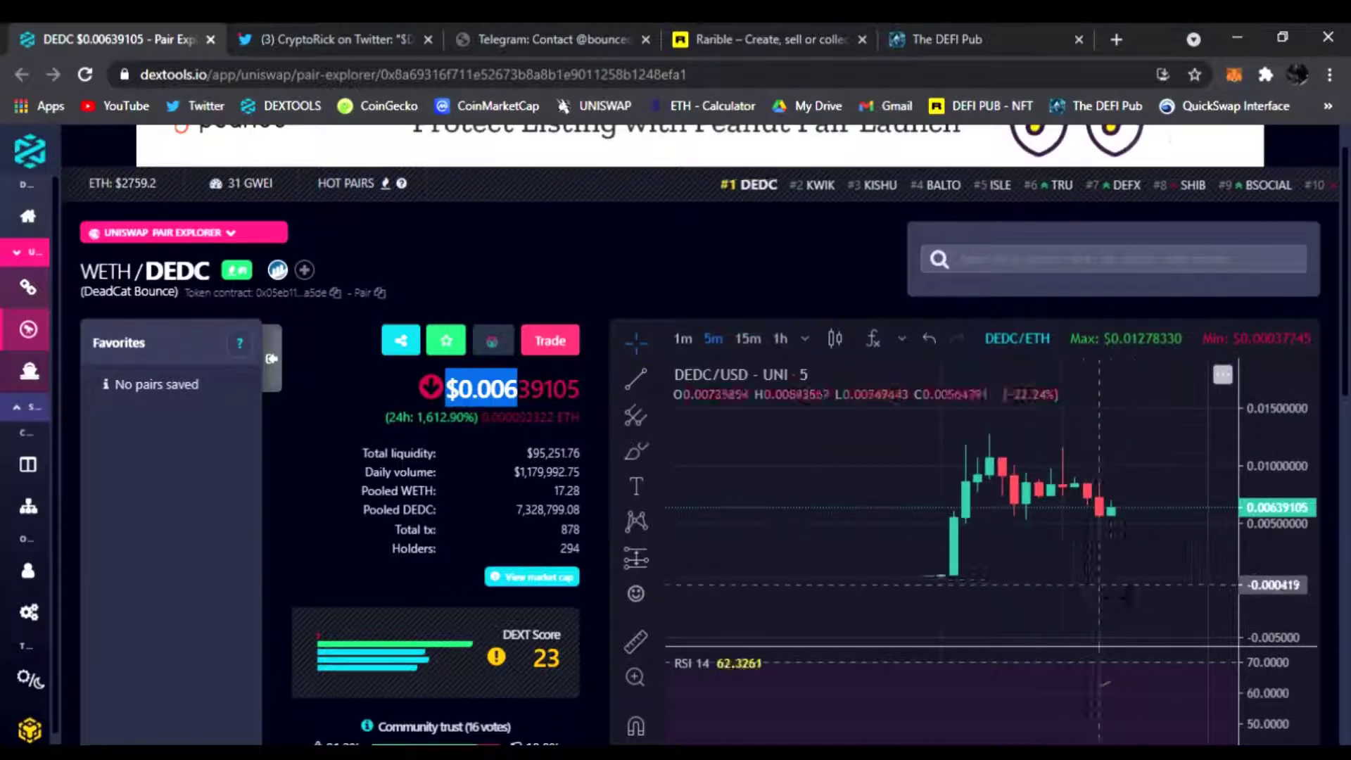
left_click_drag(1277, 471, 1277, 487)
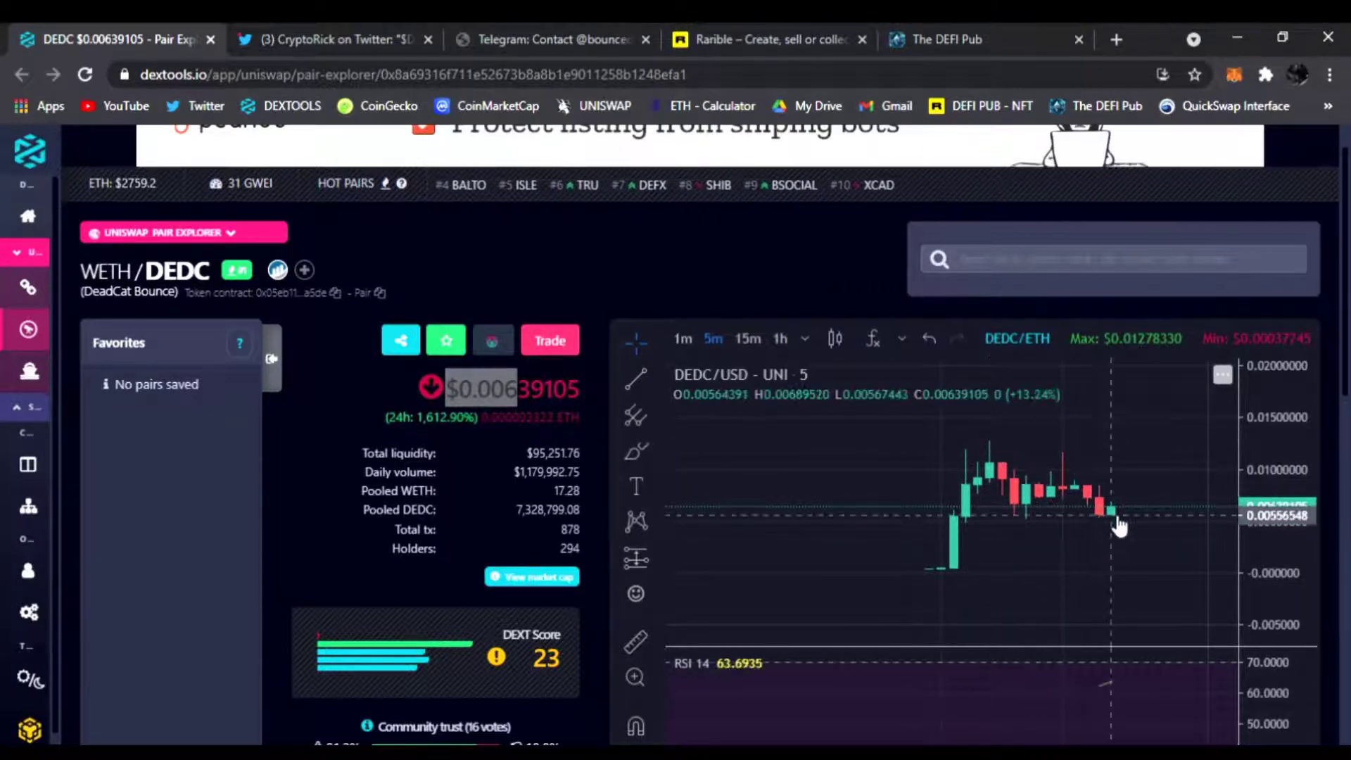
scroll(1087, 546, "up", 2)
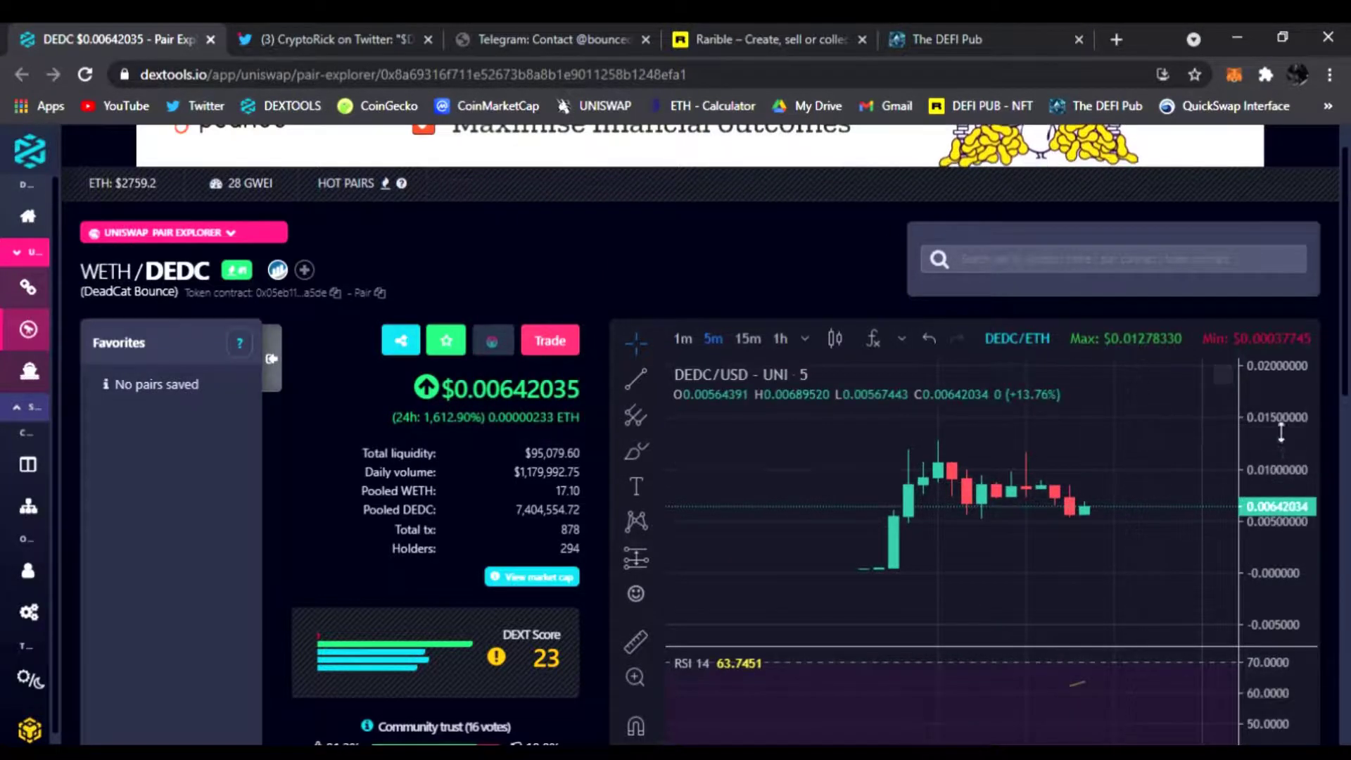
scroll(585, 415, "down", 3)
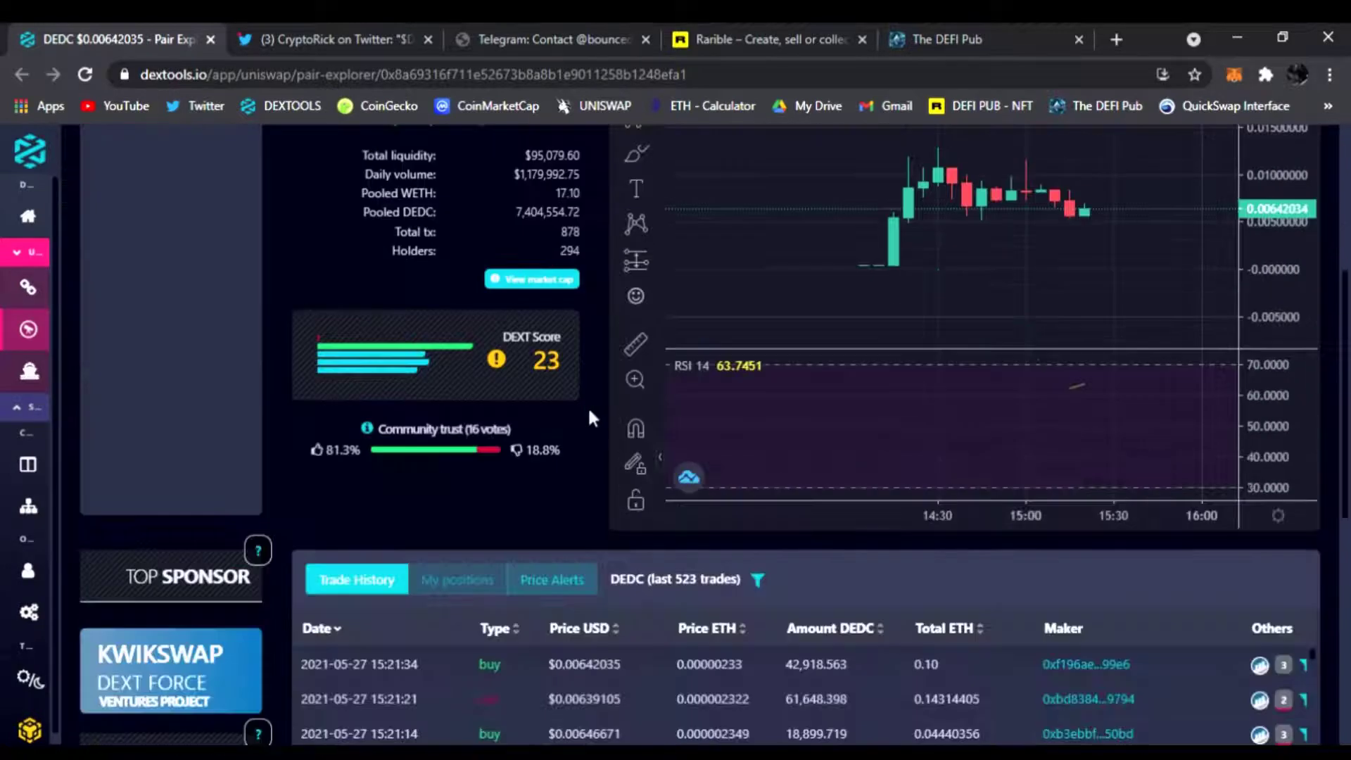
scroll(588, 417, "down", 3)
scroll(582, 396, "down", 2)
scroll(570, 423, "up", 3)
scroll(557, 462, "up", 3)
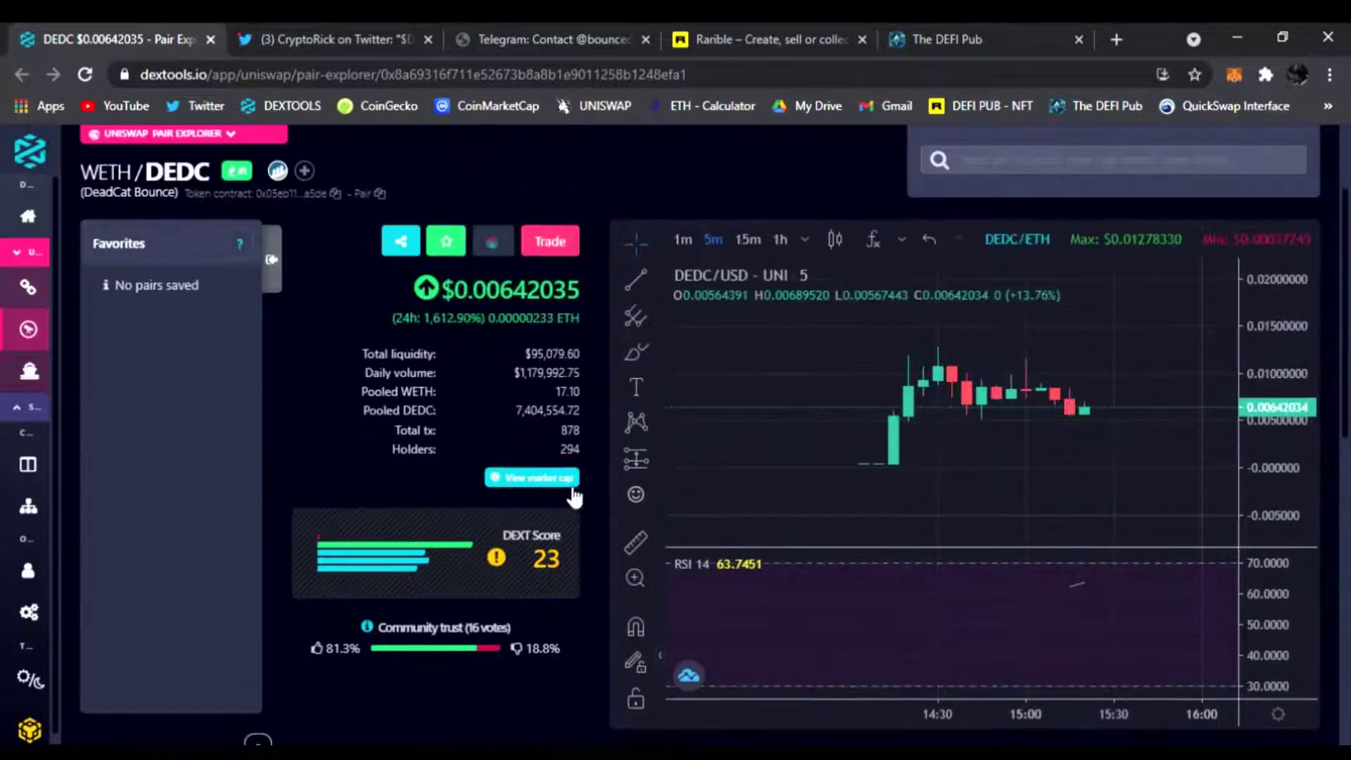
scroll(573, 496, "up", 2)
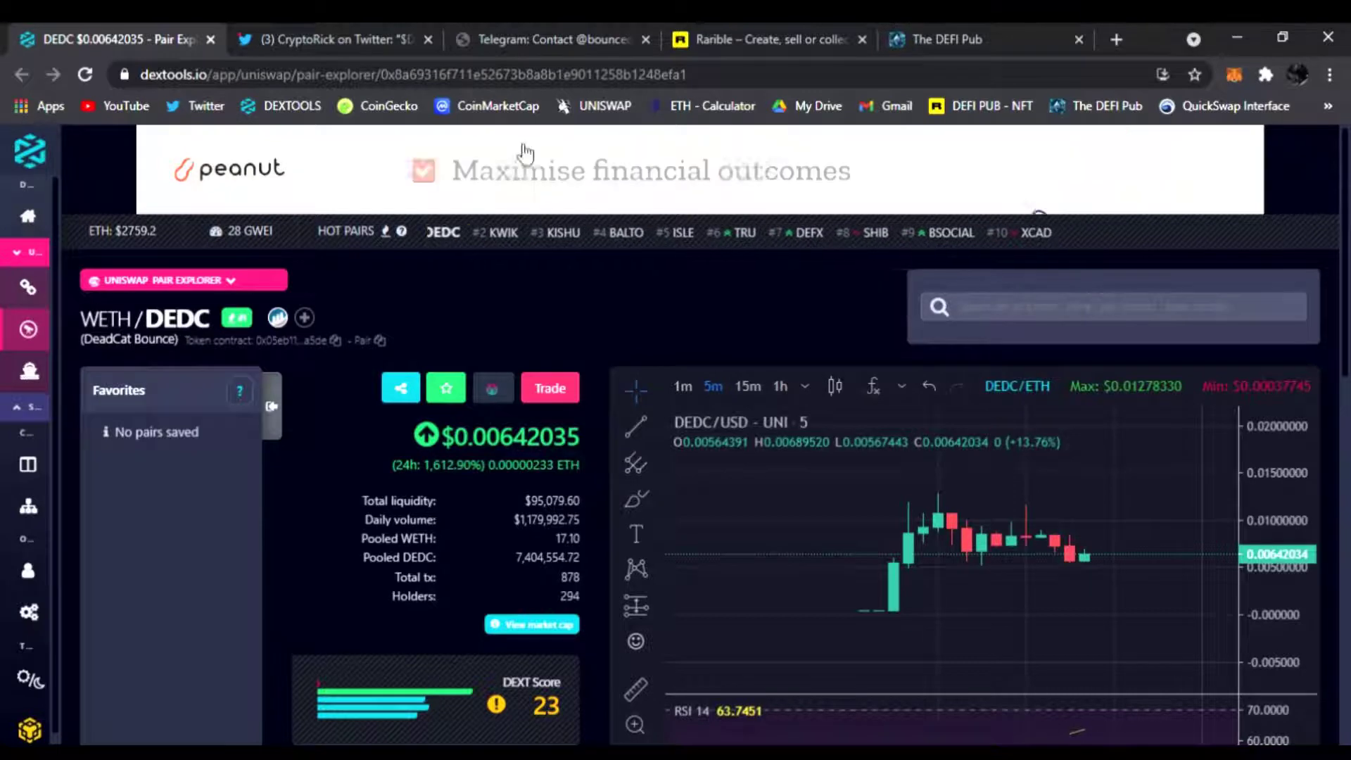
Highlight CryptoRick's $DEDC tweet paragraph and its '(Not Financial Advice)' line, then view Deadcat Bounce Telegram.
left_click(309, 39)
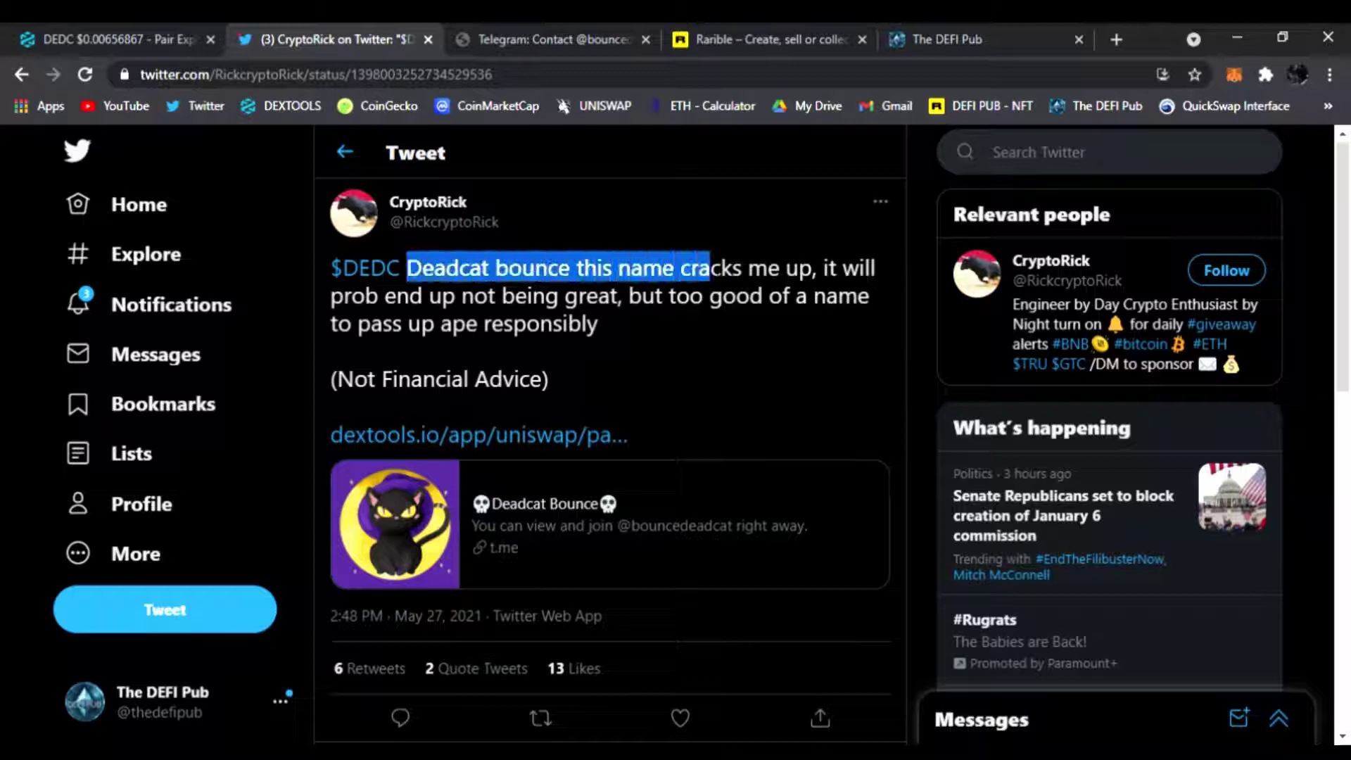
left_click_drag(710, 268, 842, 325)
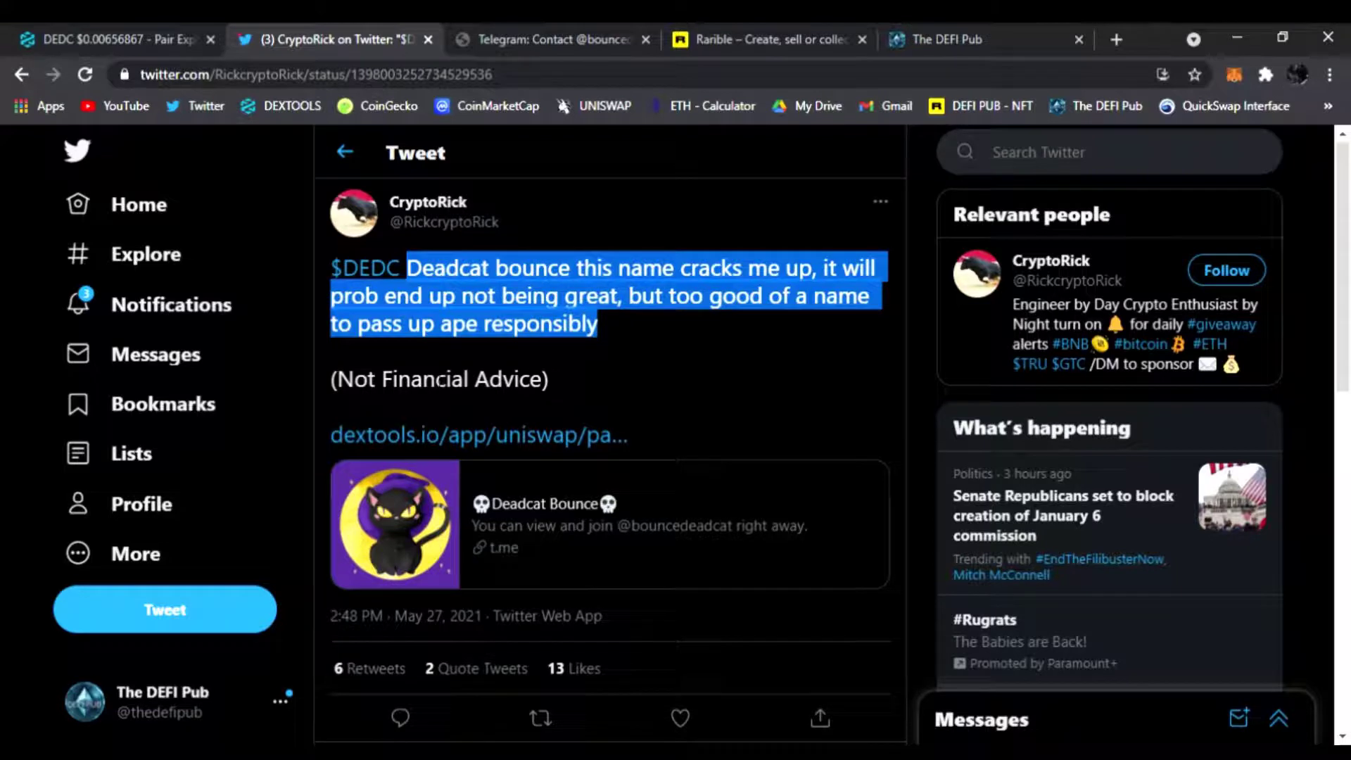
left_click_drag(559, 383, 353, 379)
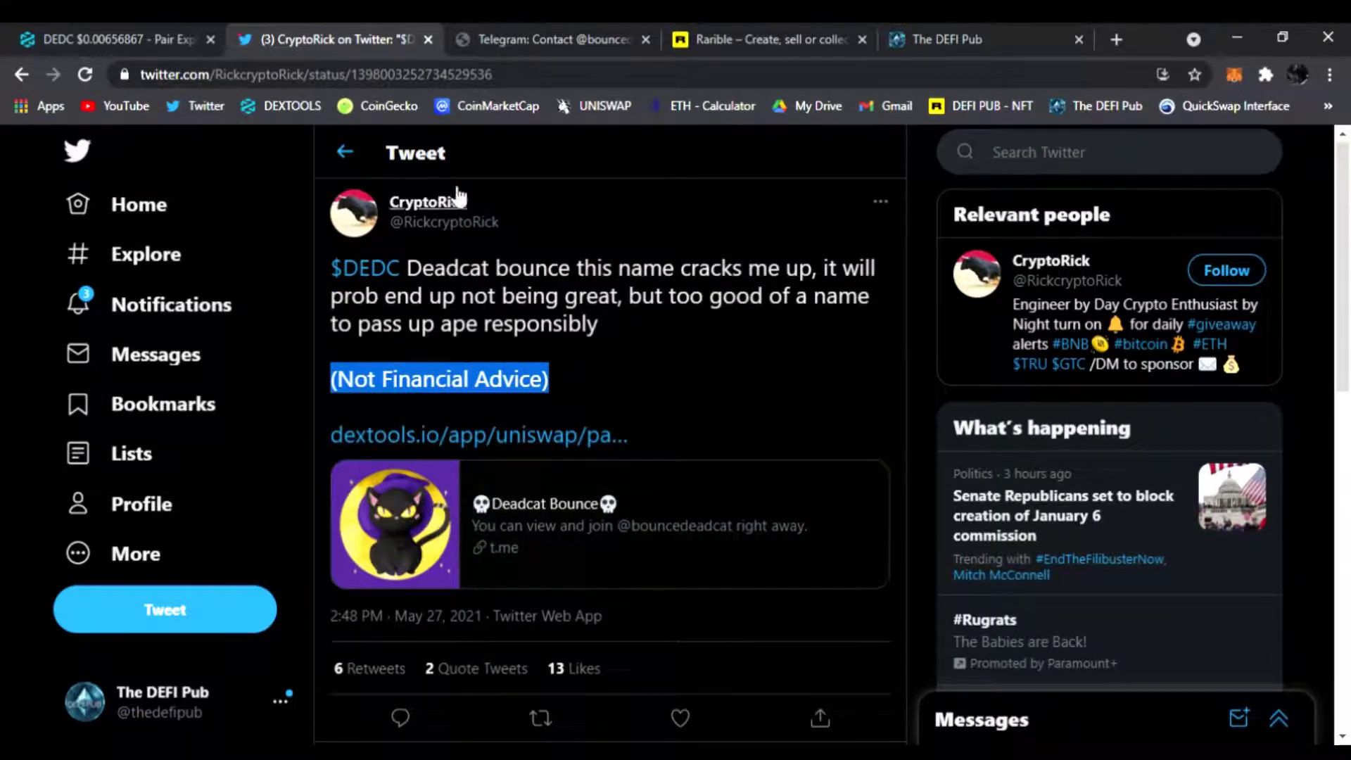
left_click(539, 42)
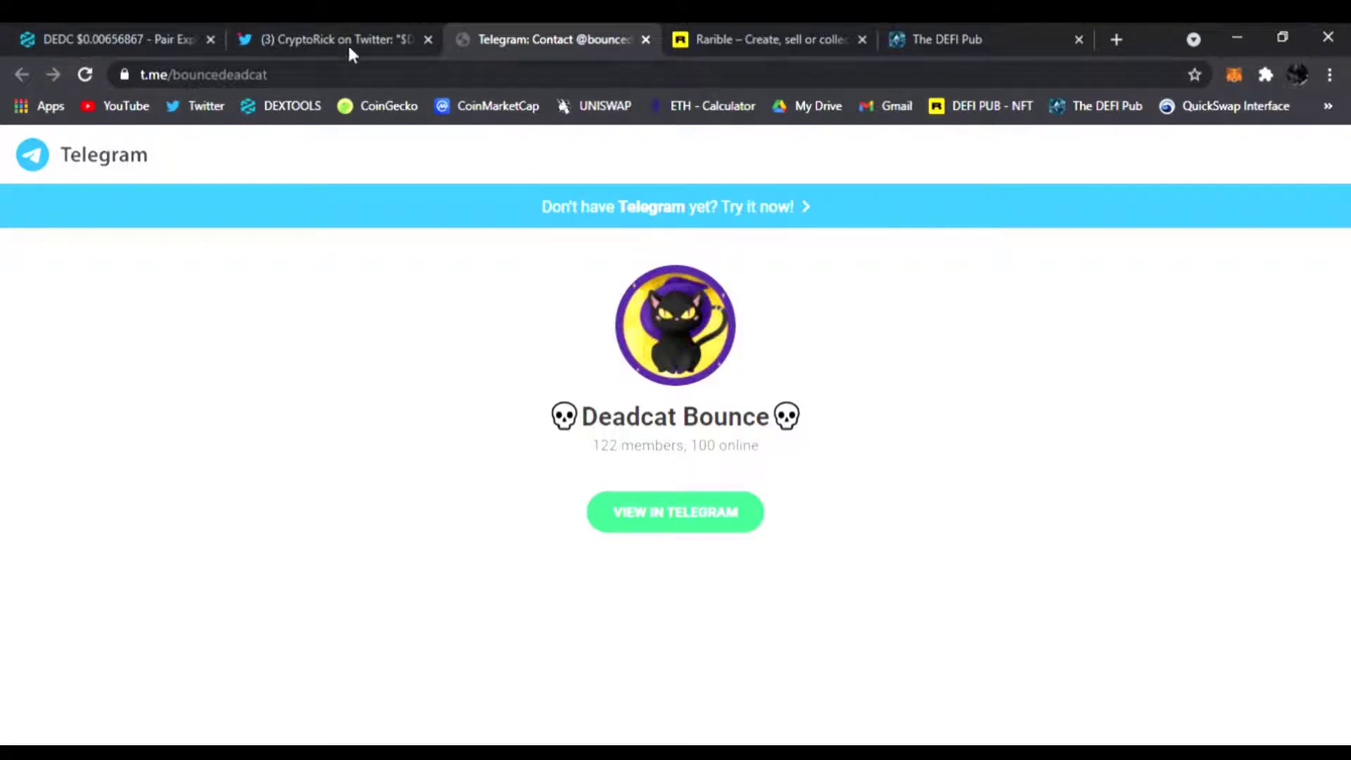
Pass through the $DEDC tweet and DEDC pair chart back to the Rarible DEFI-HOLIC listing.
left_click(318, 40)
left_click(83, 39)
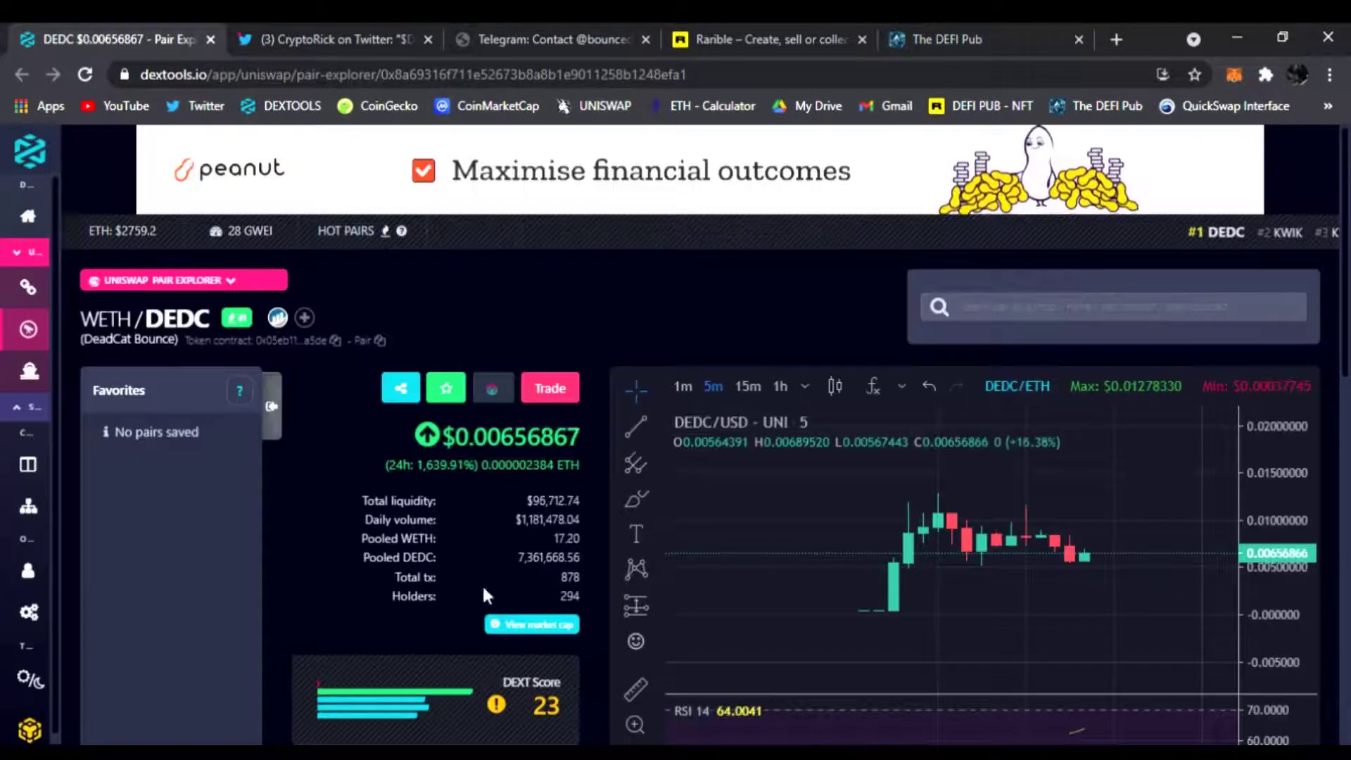
left_click(749, 35)
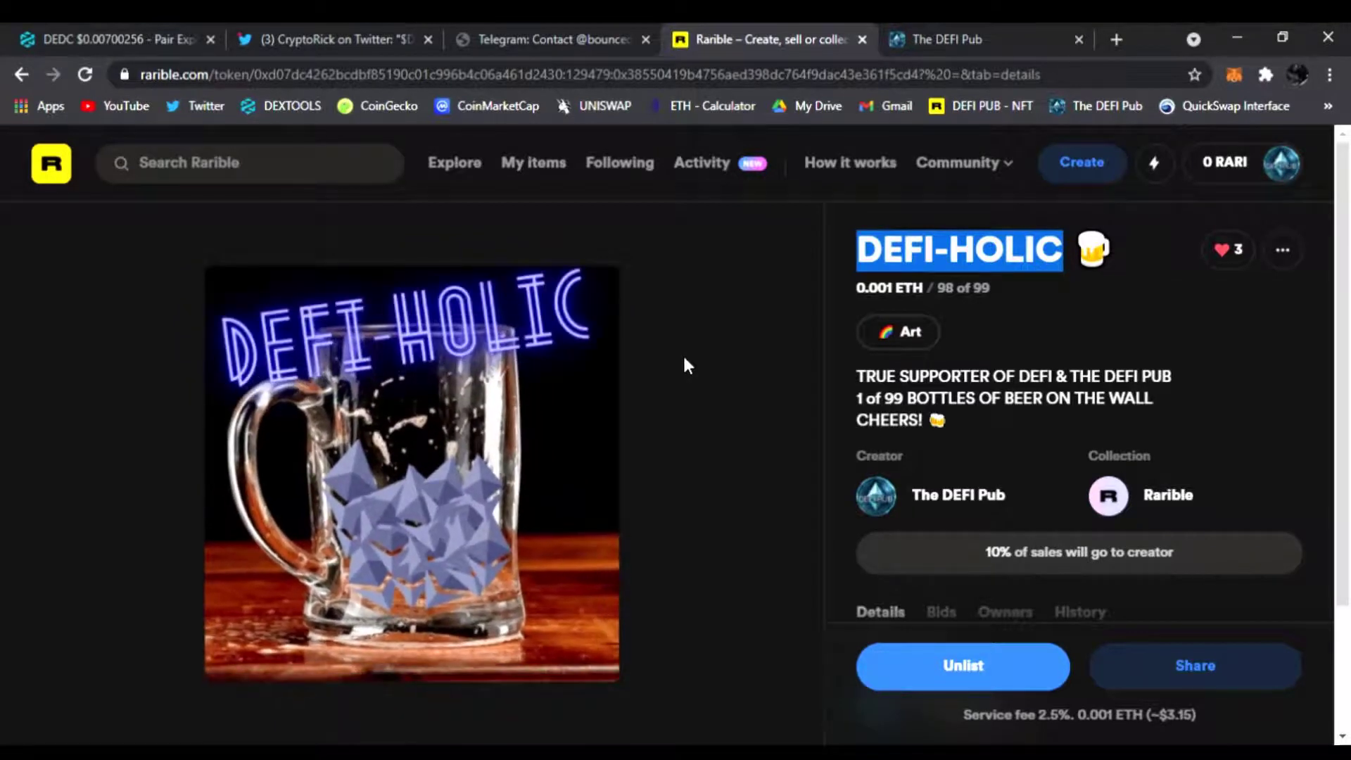
Revisit the Deadcat Bounce Telegram page and The DEFI Pub homepage, ending on the DEDC/WETH pair.
left_click(544, 36)
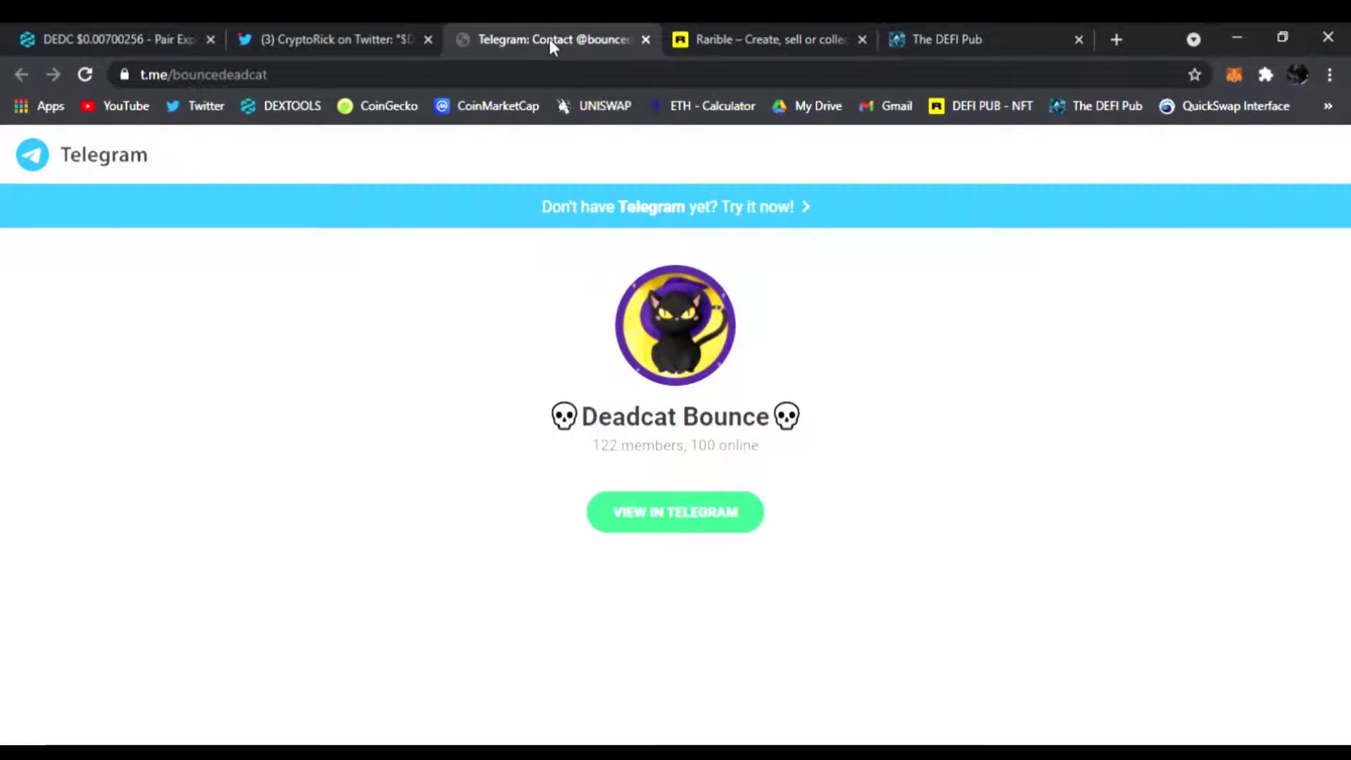
left_click(942, 39)
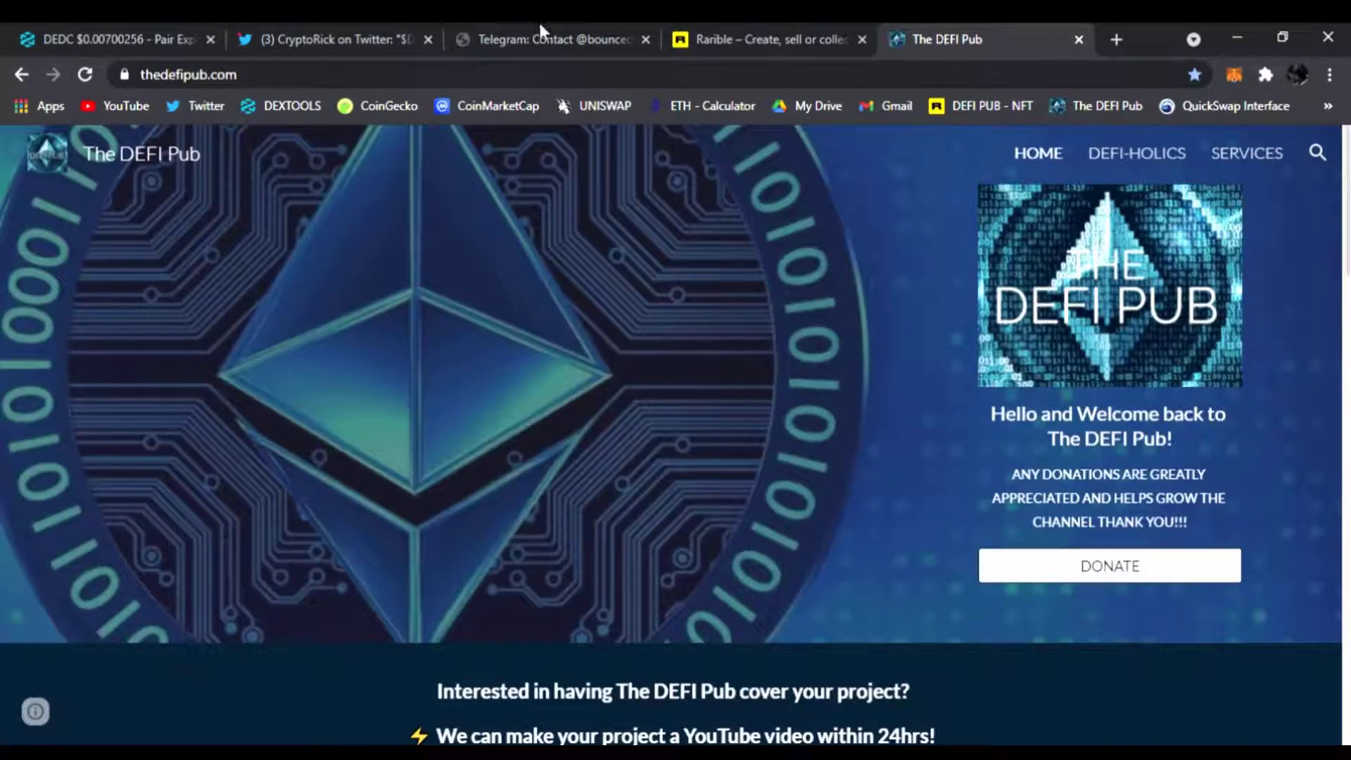
left_click(107, 40)
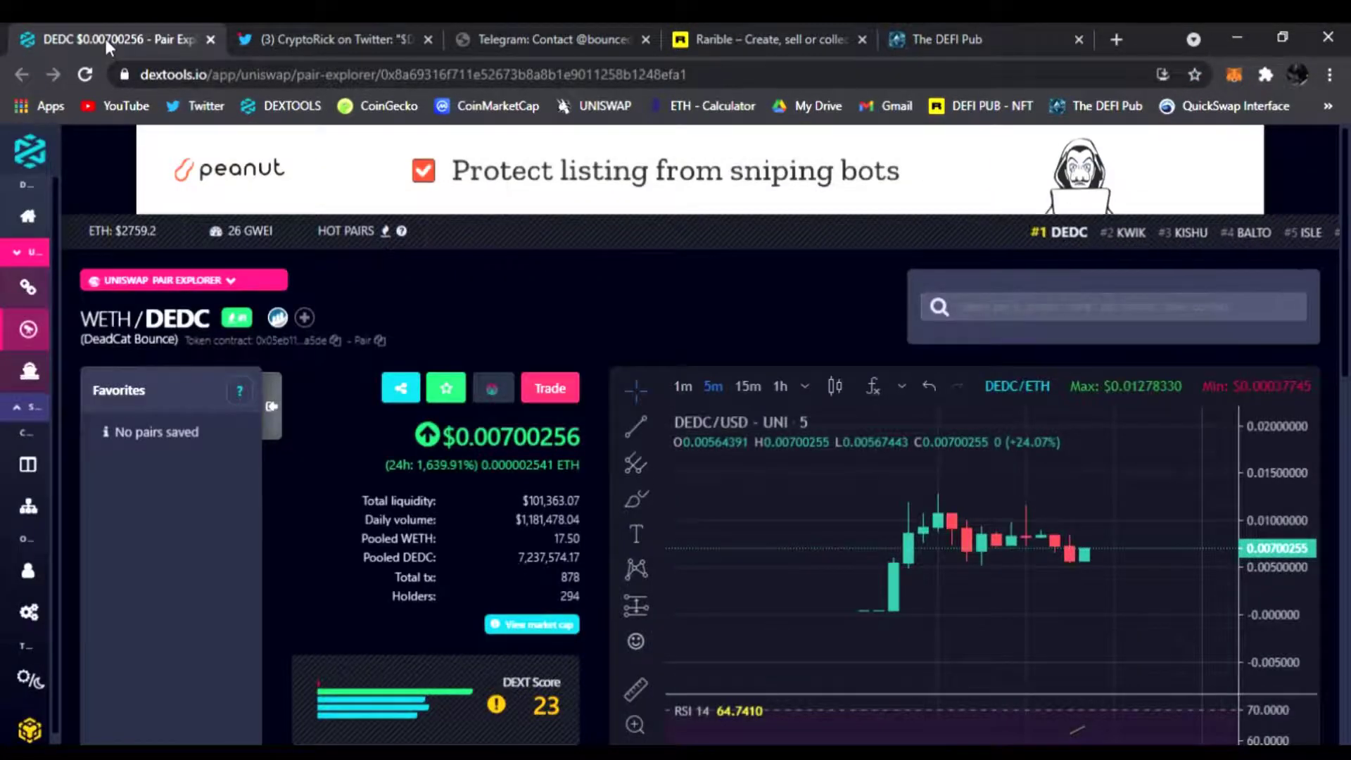